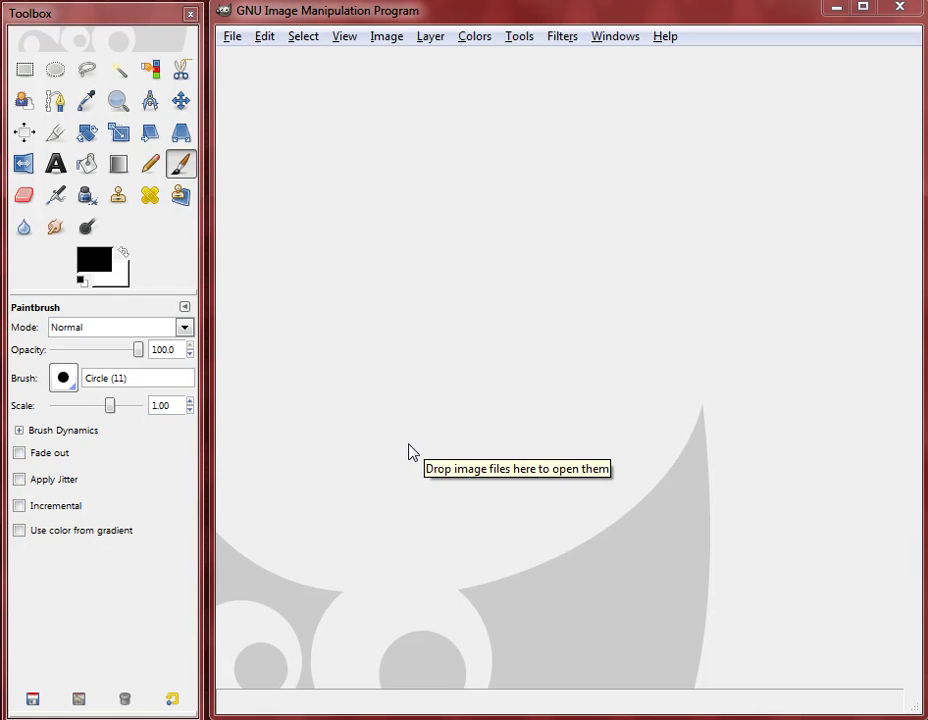
Create a new blank image from the 1600x1200 pixel size template
{"action": "left_click", "coordinate": [232, 40]}
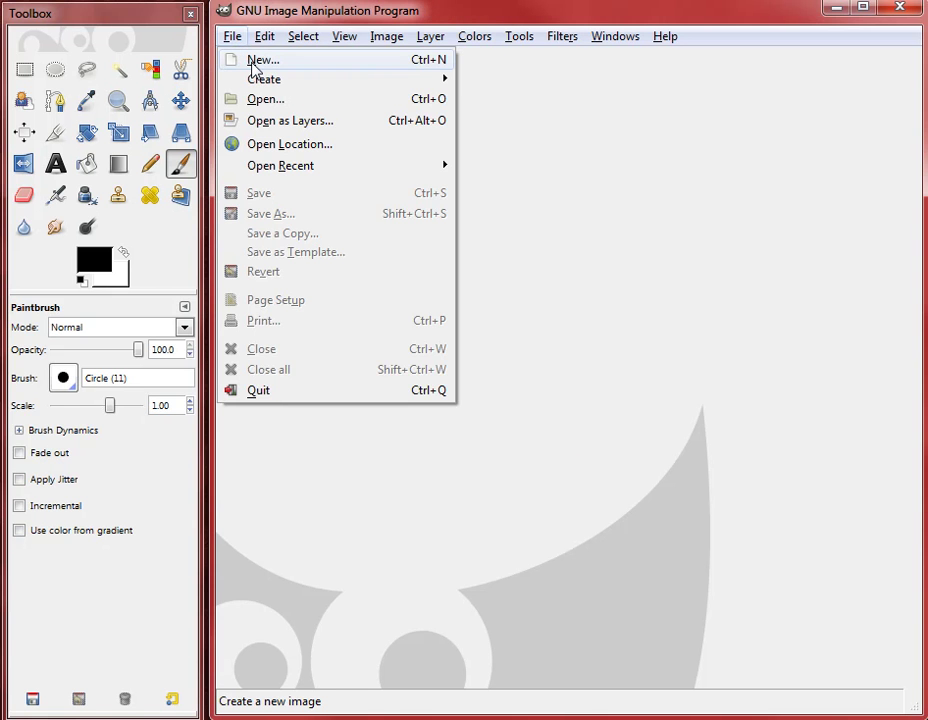
{"action": "left_click", "coordinate": [258, 60]}
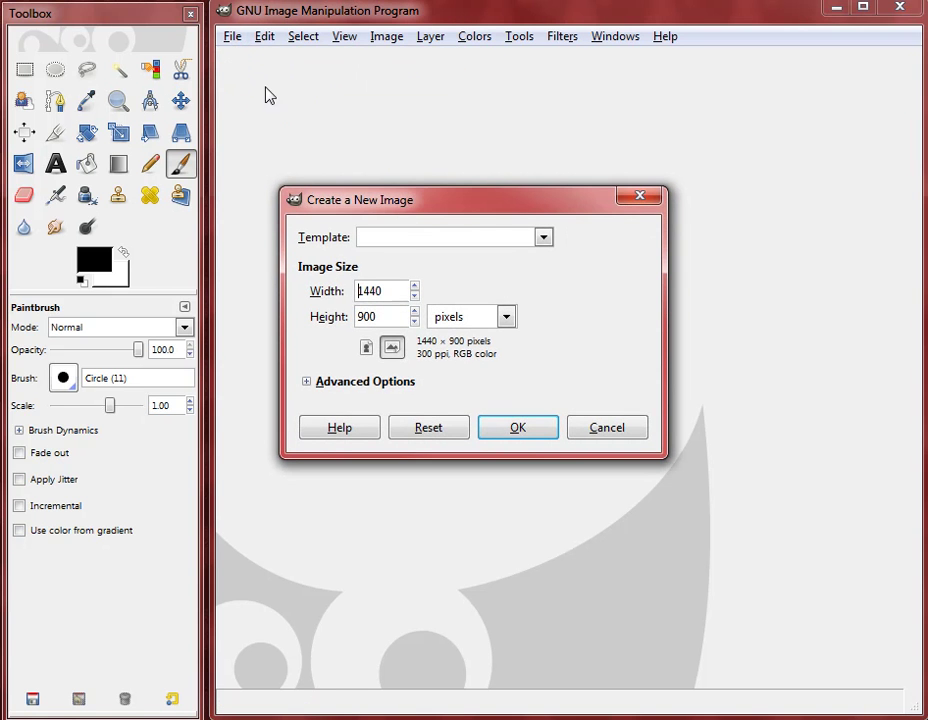
{"action": "left_click", "coordinate": [410, 244]}
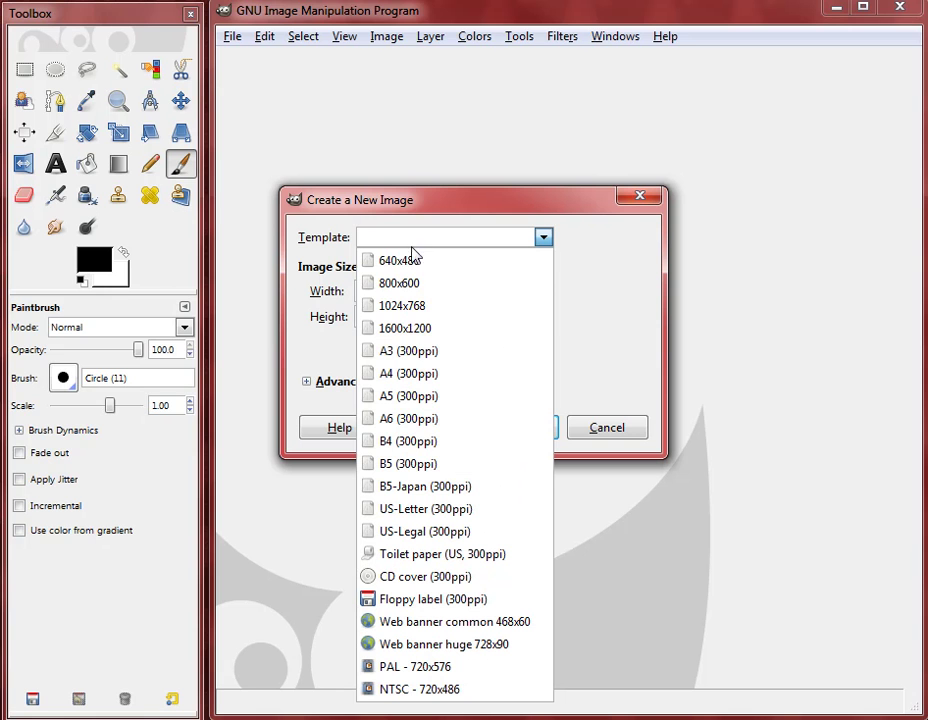
{"action": "left_click", "coordinate": [424, 336]}
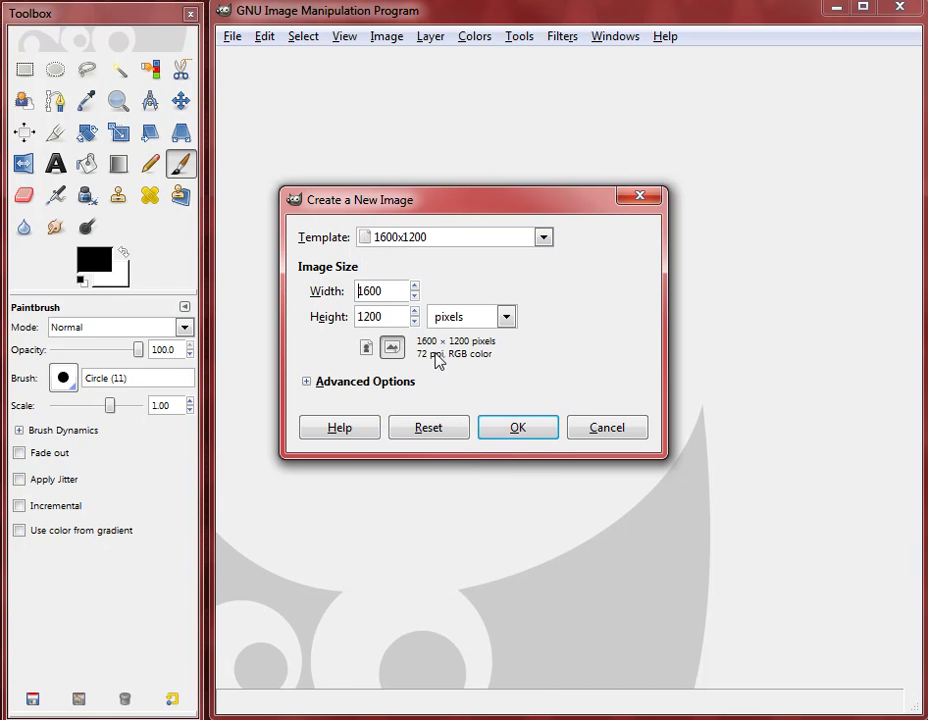
{"action": "left_click", "coordinate": [537, 440]}
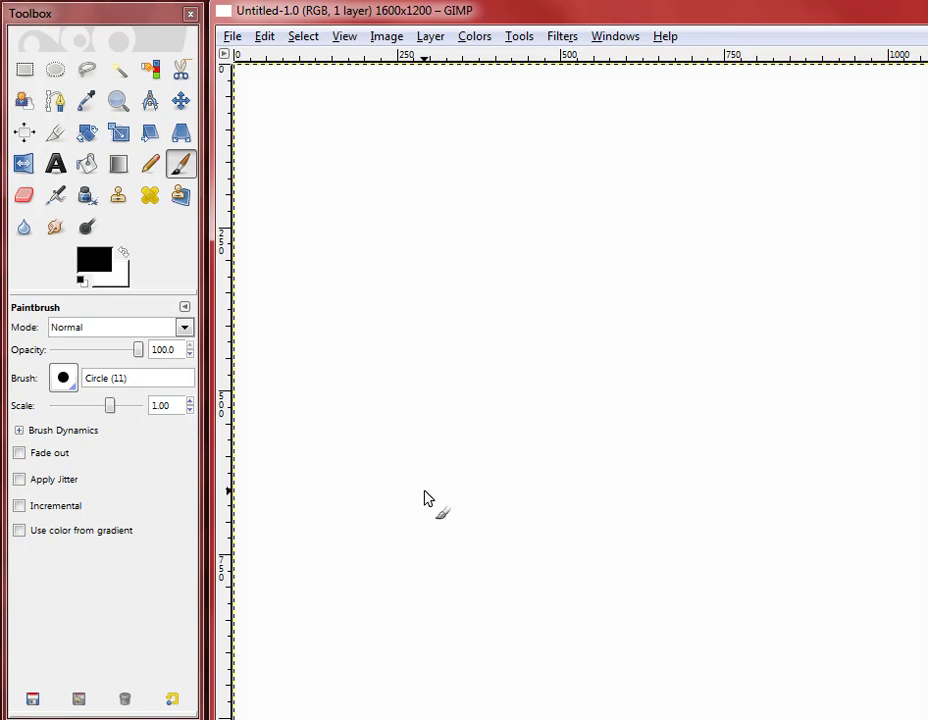
Zoom the view to fit the whole blank canvas and select the Blend tool
{"action": "left_click_drag", "start_coordinate": [745, 19], "coordinate": [650, 0]}
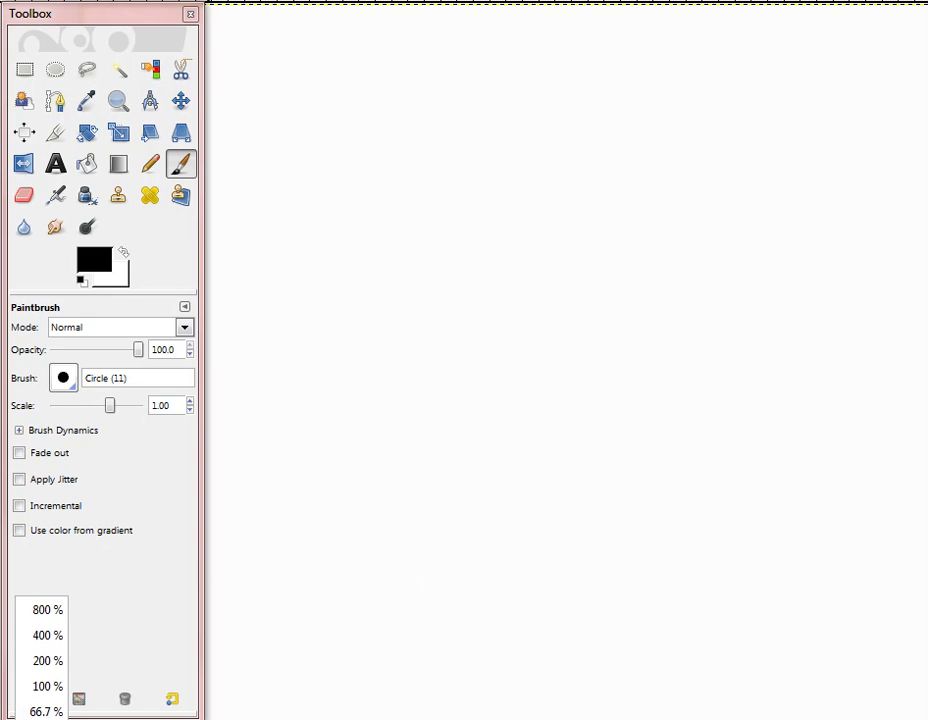
{"action": "left_click", "coordinate": [47, 711]}
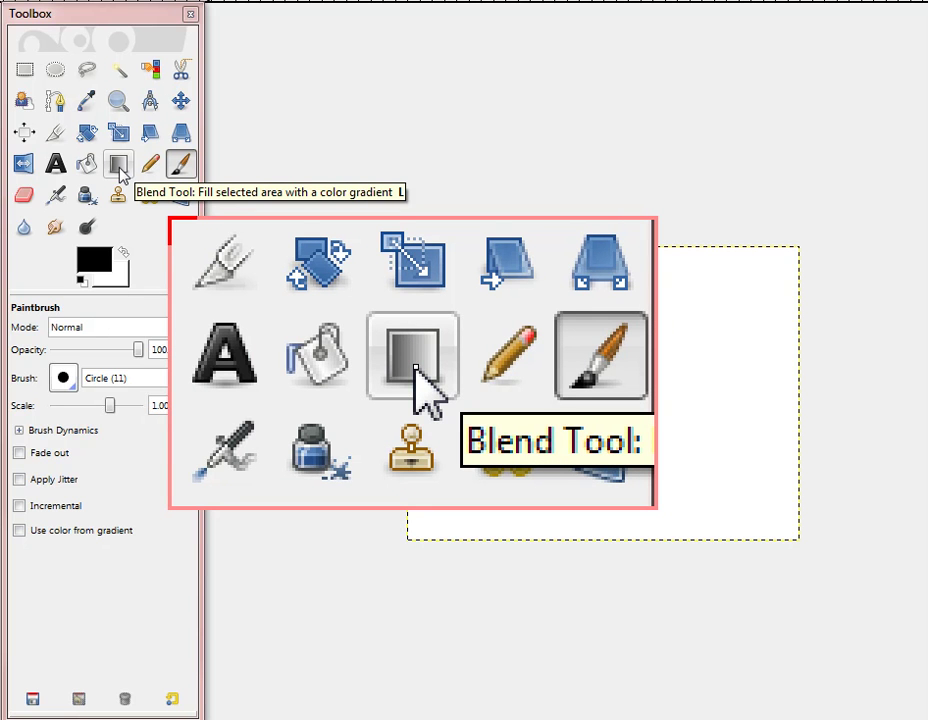
{"action": "left_click", "coordinate": [119, 166]}
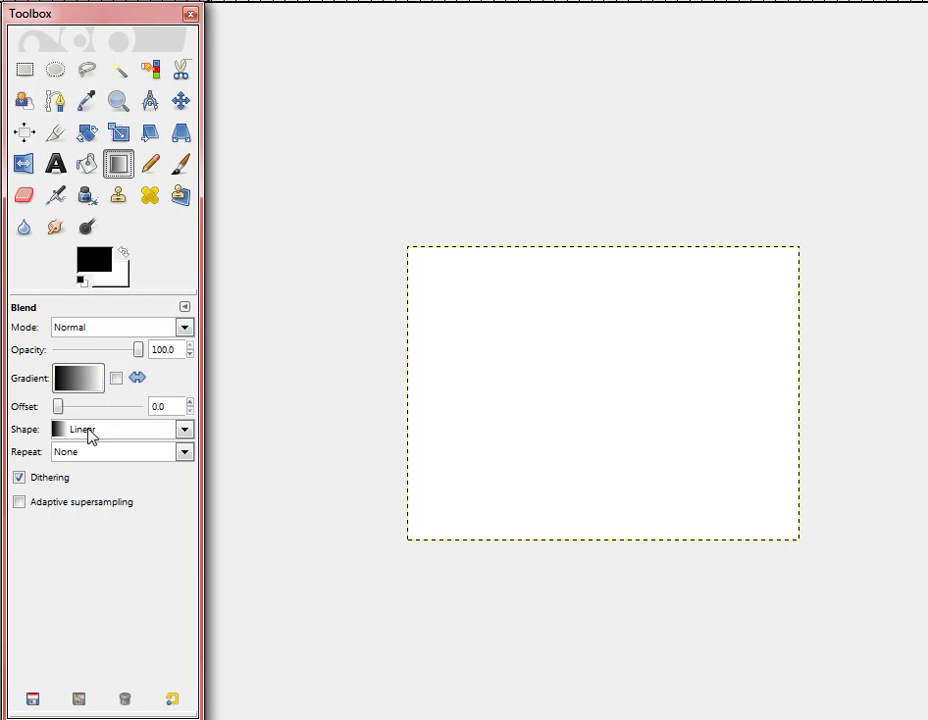
Pick the Abstract 1 gradient and redraw the blend until it runs blue-to-yellow rightward
{"action": "left_click", "coordinate": [80, 385]}
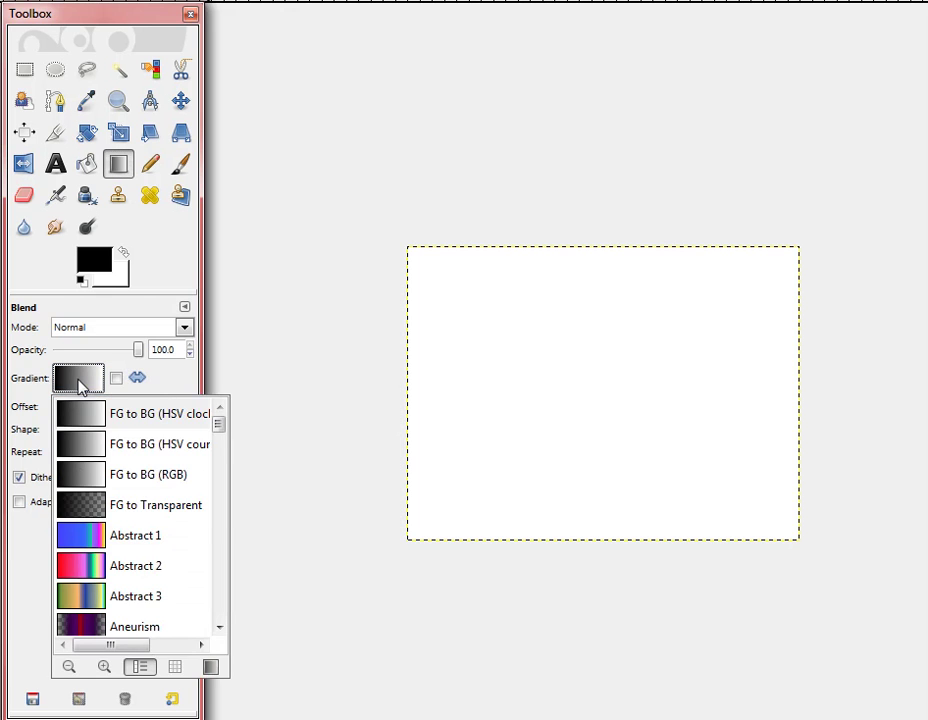
{"action": "left_click", "coordinate": [100, 549]}
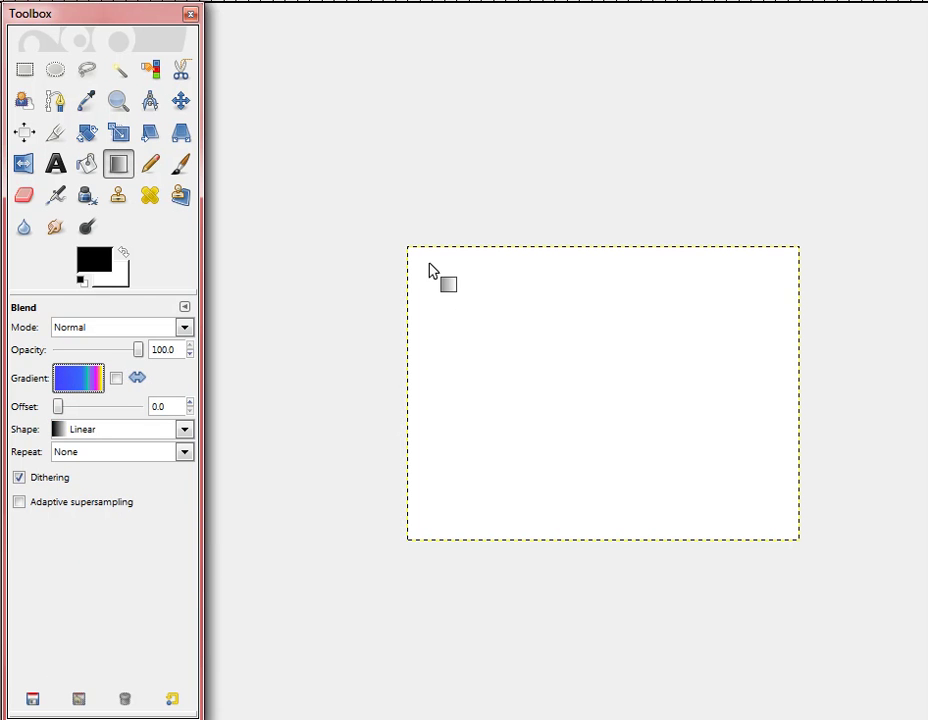
{"action": "mouse_move", "coordinate": [422, 264]}
{"action": "left_mouse_down"}
{"action": "mouse_move", "coordinate": [634, 387]}
{"action": "mouse_move", "coordinate": [764, 498]}
{"action": "left_mouse_up"}
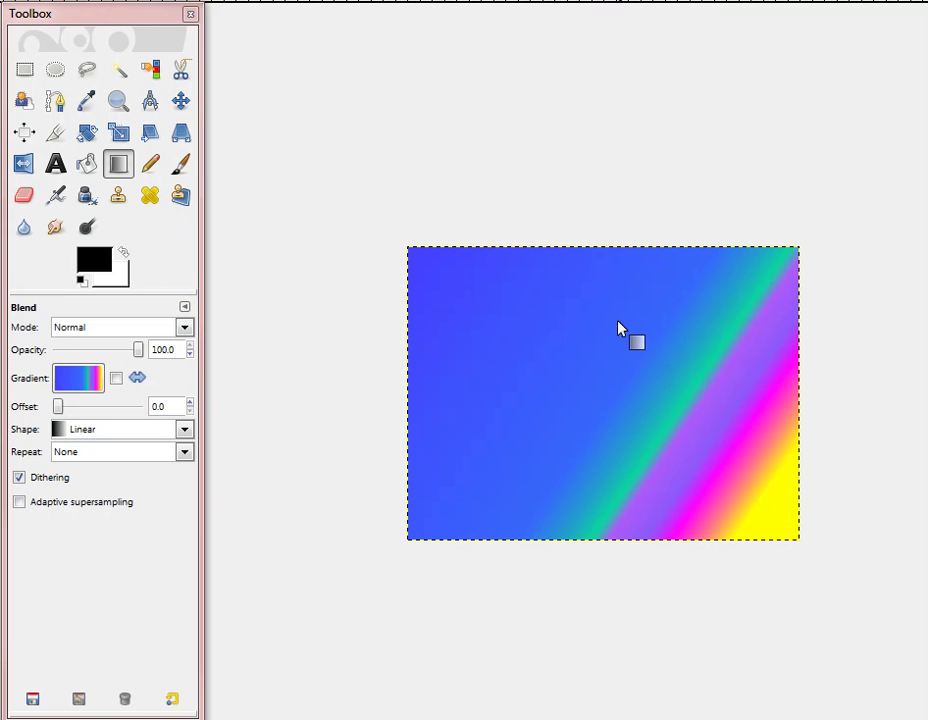
{"action": "left_click_drag", "start_coordinate": [600, 302], "coordinate": [570, 435]}
{"action": "left_click_drag", "start_coordinate": [661, 316], "coordinate": [614, 450]}
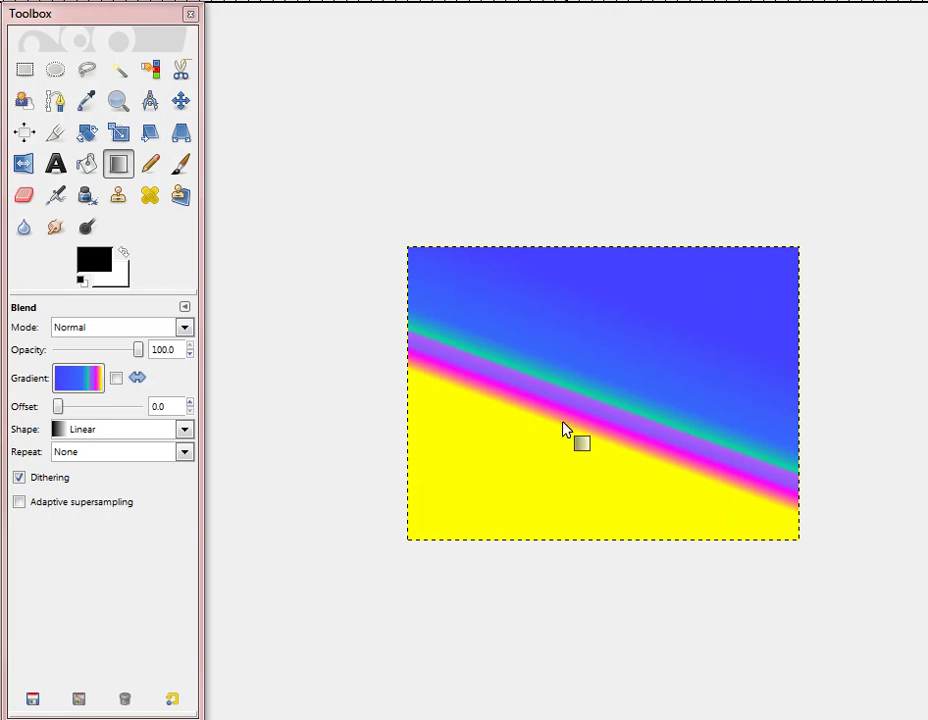
{"action": "mouse_move", "coordinate": [586, 296]}
{"action": "left_mouse_down"}
{"action": "mouse_move", "coordinate": [766, 352]}
{"action": "mouse_move", "coordinate": [757, 380]}
{"action": "left_mouse_up"}
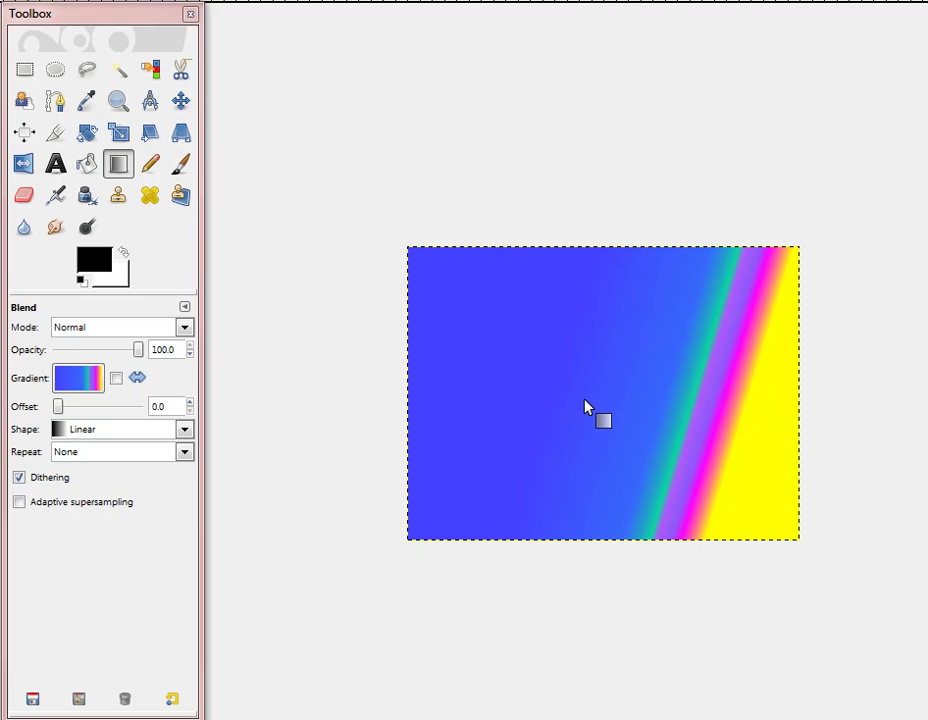
Switch the blend mode to Difference and lay four crossing Abstract 1 blends across the canvas
{"action": "left_click", "coordinate": [98, 332]}
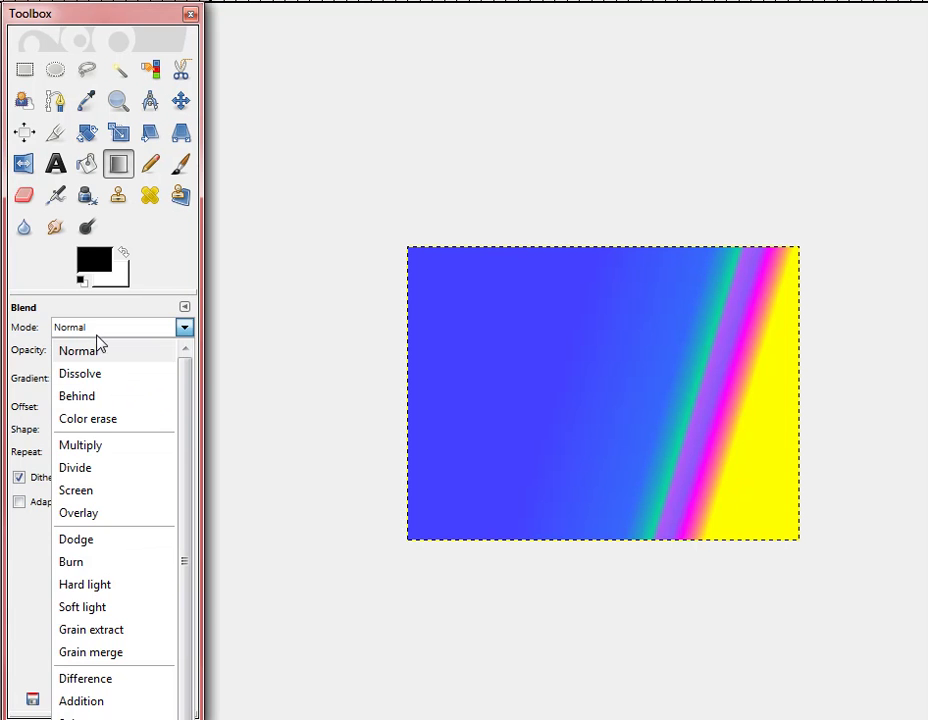
{"action": "left_click", "coordinate": [110, 686]}
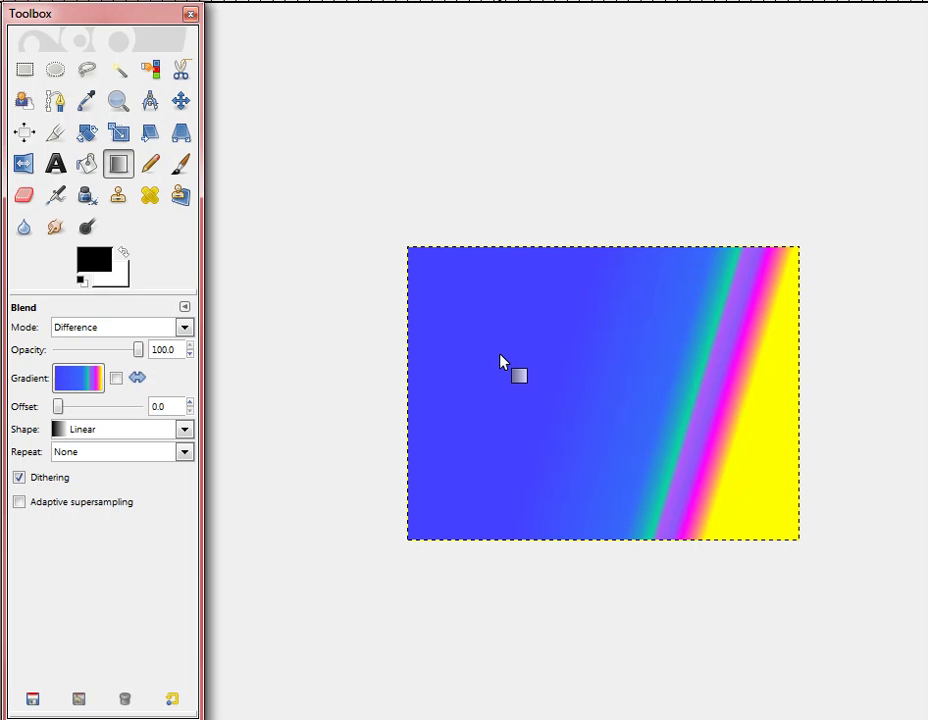
{"action": "left_click_drag", "start_coordinate": [468, 303], "coordinate": [612, 468]}
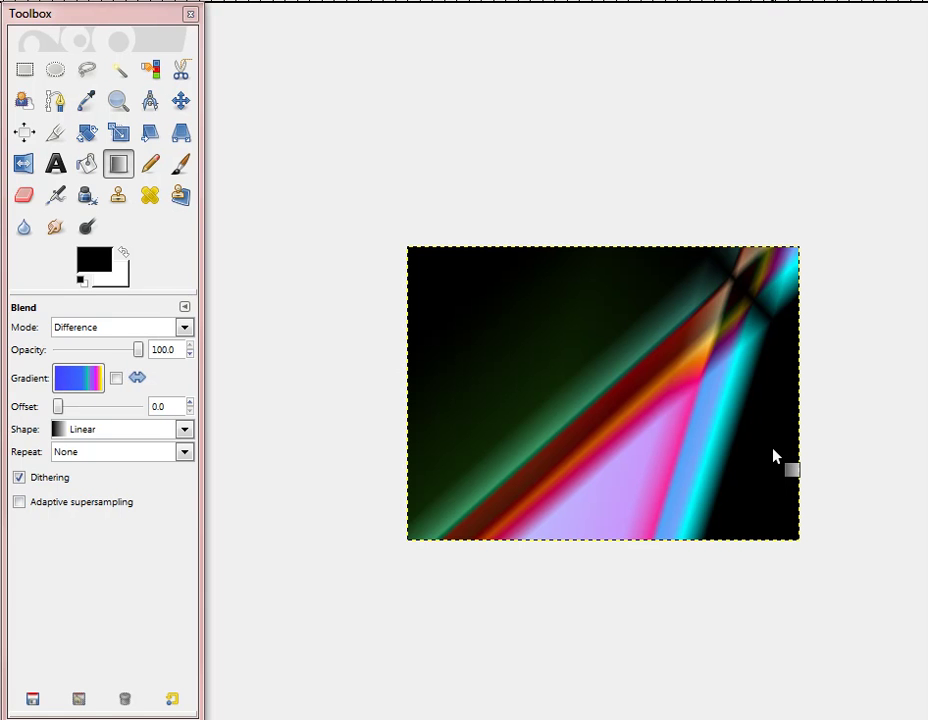
{"action": "left_click_drag", "start_coordinate": [598, 289], "coordinate": [532, 440]}
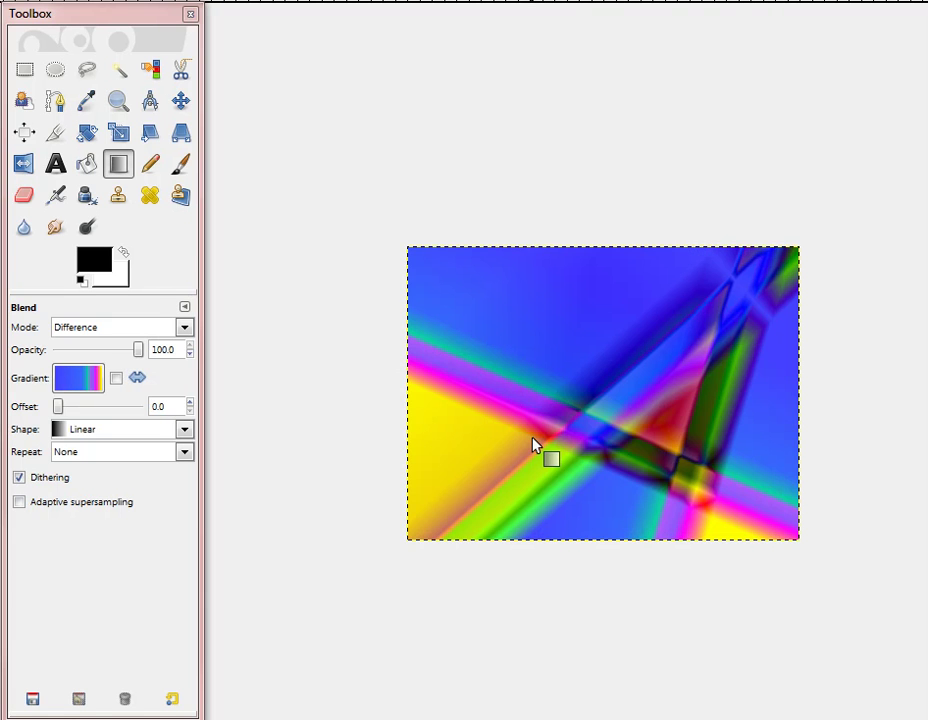
{"action": "left_click_drag", "start_coordinate": [471, 317], "coordinate": [648, 472]}
{"action": "left_click_drag", "start_coordinate": [694, 441], "coordinate": [555, 445]}
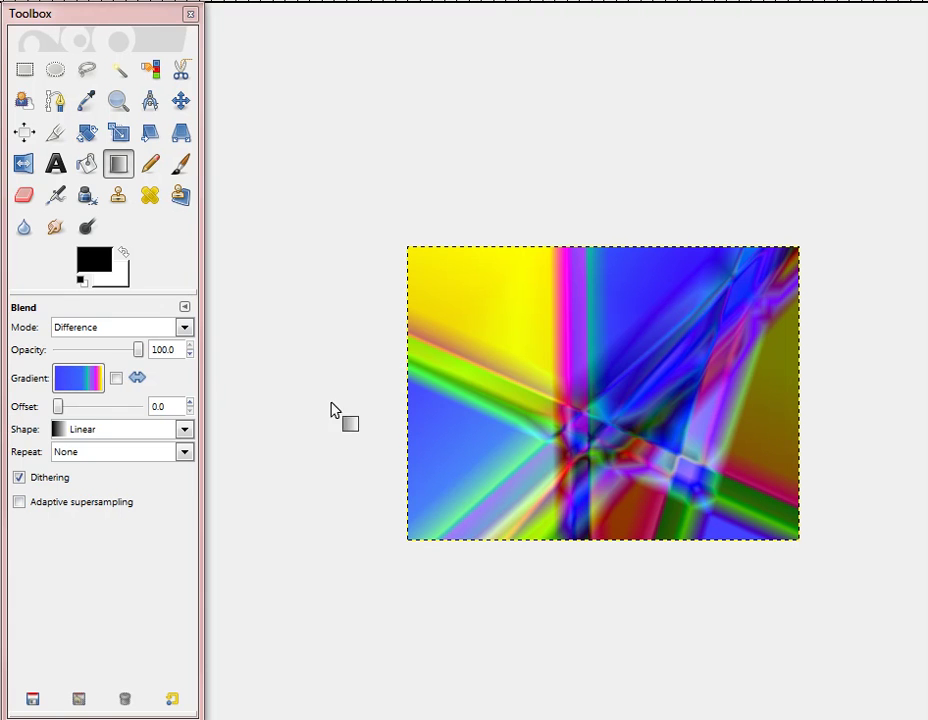
{"action": "left_click", "coordinate": [128, 432]}
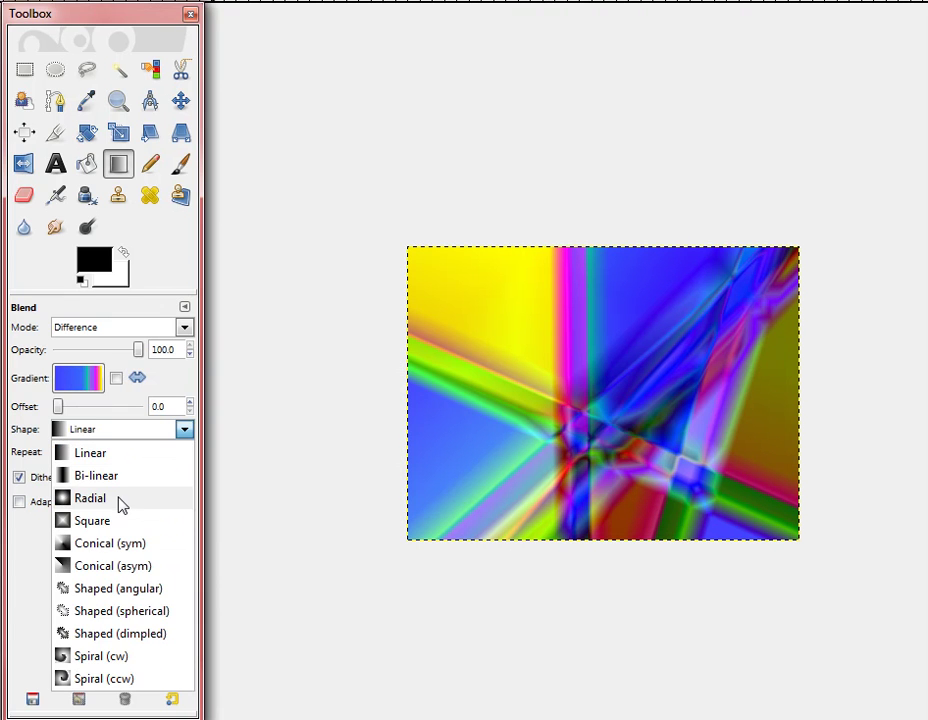
Change the gradient shape to Square and paint two square Difference blends
{"action": "left_click", "coordinate": [75, 522]}
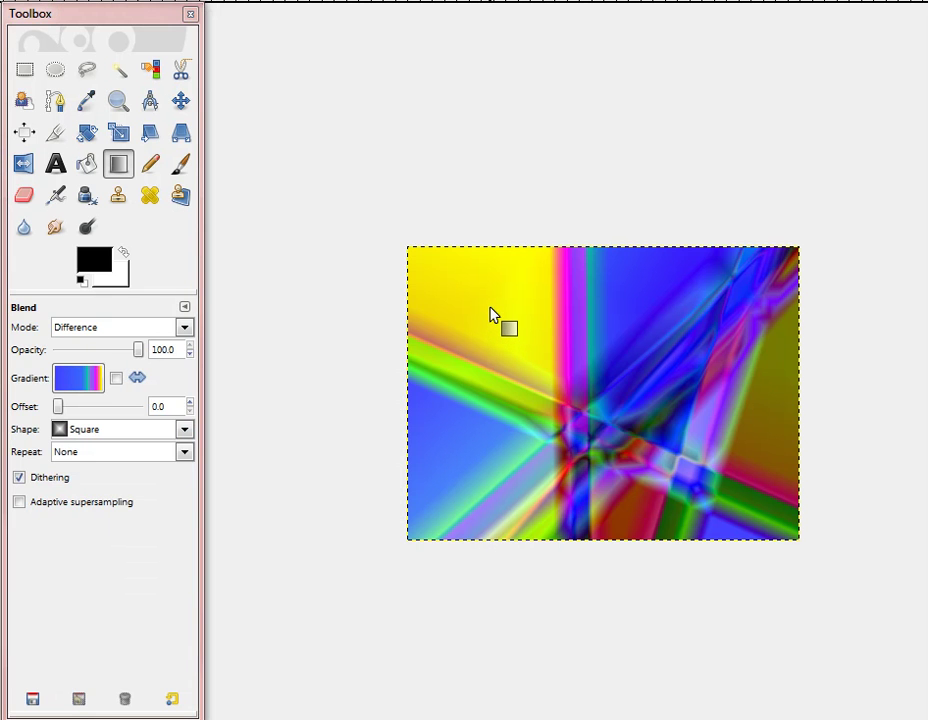
{"action": "left_click_drag", "start_coordinate": [490, 313], "coordinate": [527, 371]}
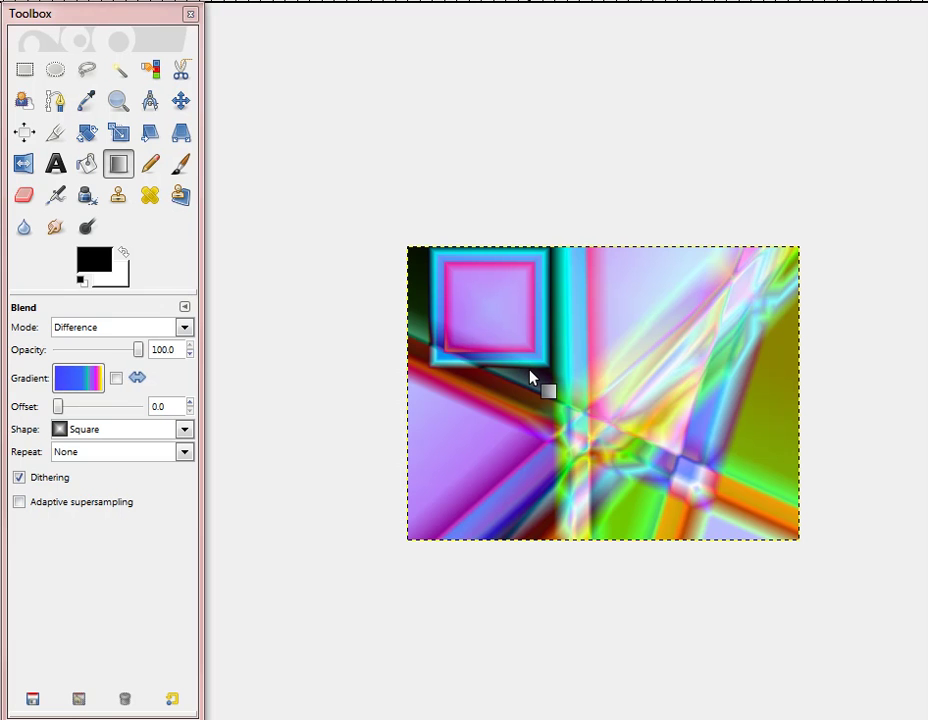
{"action": "left_click_drag", "start_coordinate": [686, 359], "coordinate": [655, 410]}
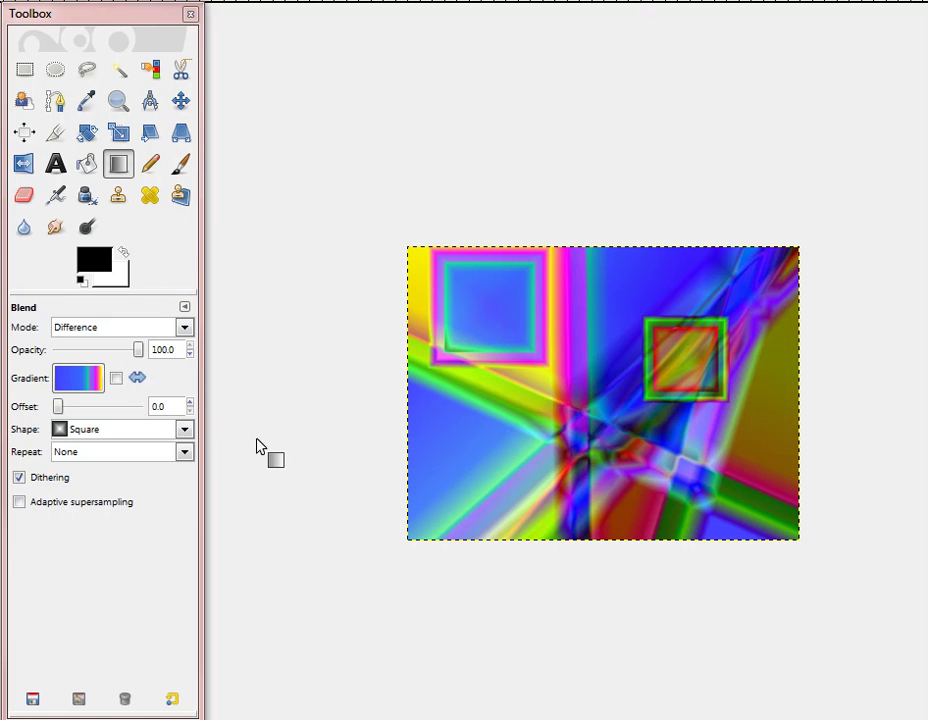
Change the shape to Radial and add radial Difference blends, leaving a small yellow disc lower left
{"action": "left_click", "coordinate": [120, 430]}
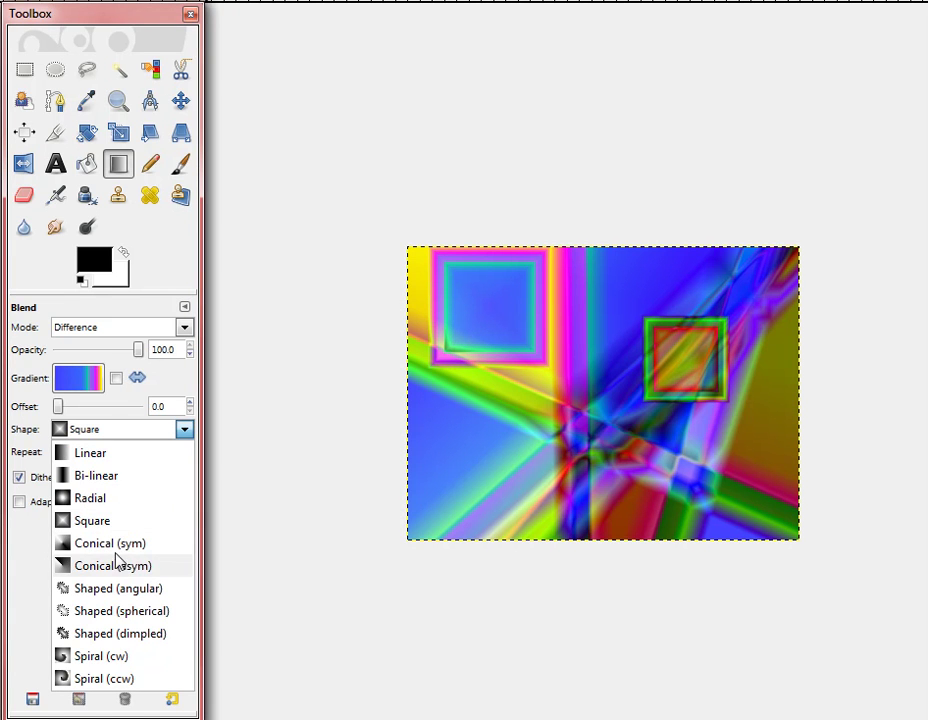
{"action": "left_click", "coordinate": [109, 500]}
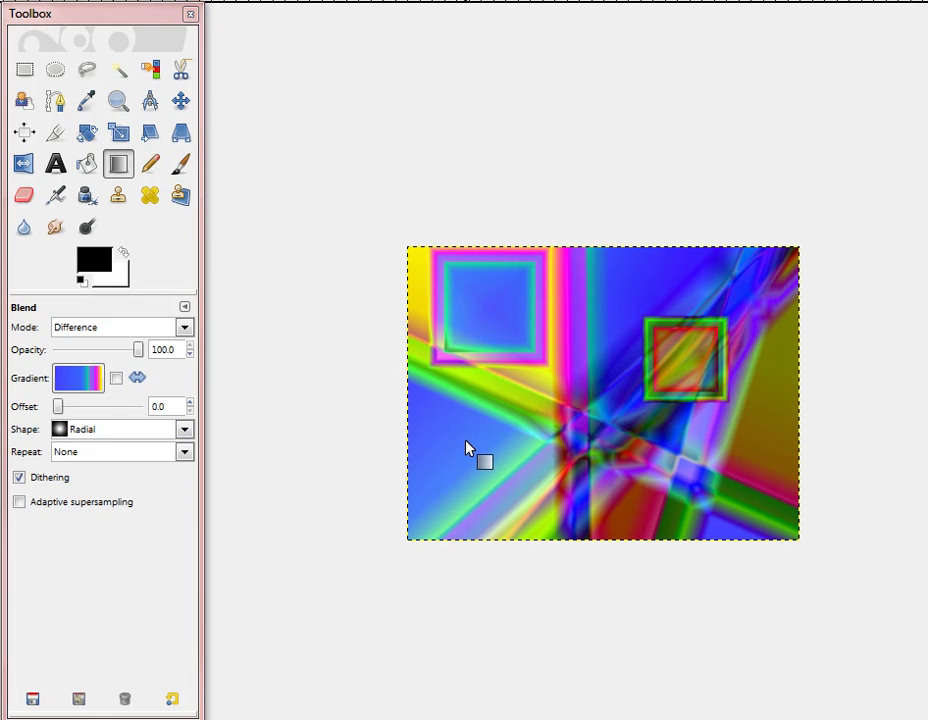
{"action": "left_click_drag", "start_coordinate": [466, 441], "coordinate": [467, 463]}
{"action": "left_click_drag", "start_coordinate": [466, 464], "coordinate": [465, 464]}
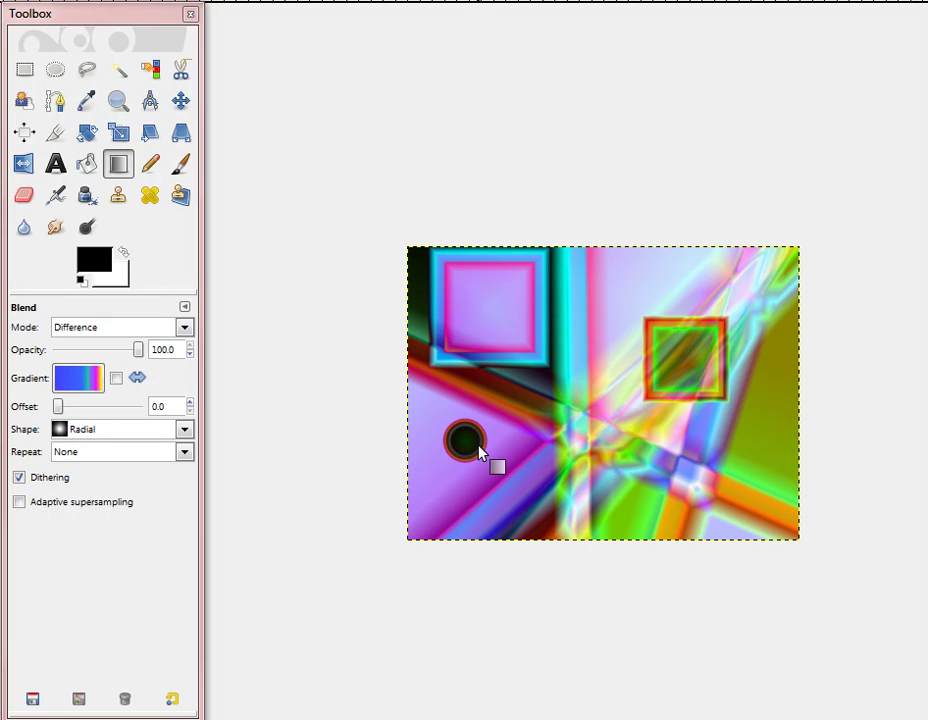
{"action": "left_click_drag", "start_coordinate": [629, 271], "coordinate": [570, 450]}
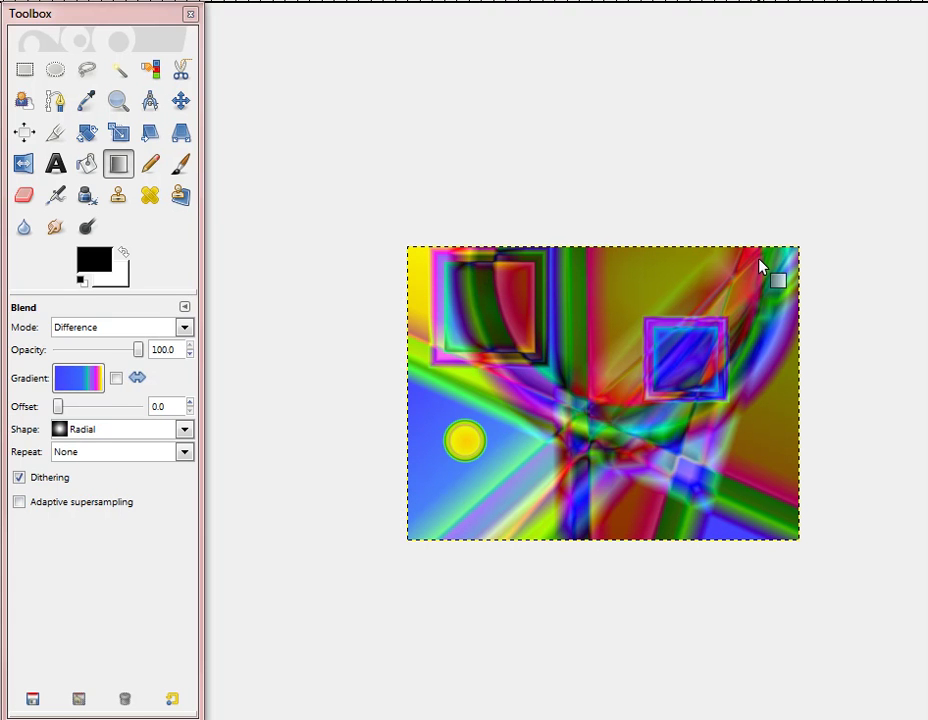
Switch the shape to Spiral (cw) and overlay two spiral Difference blends on the canvas
{"action": "left_click", "coordinate": [78, 433]}
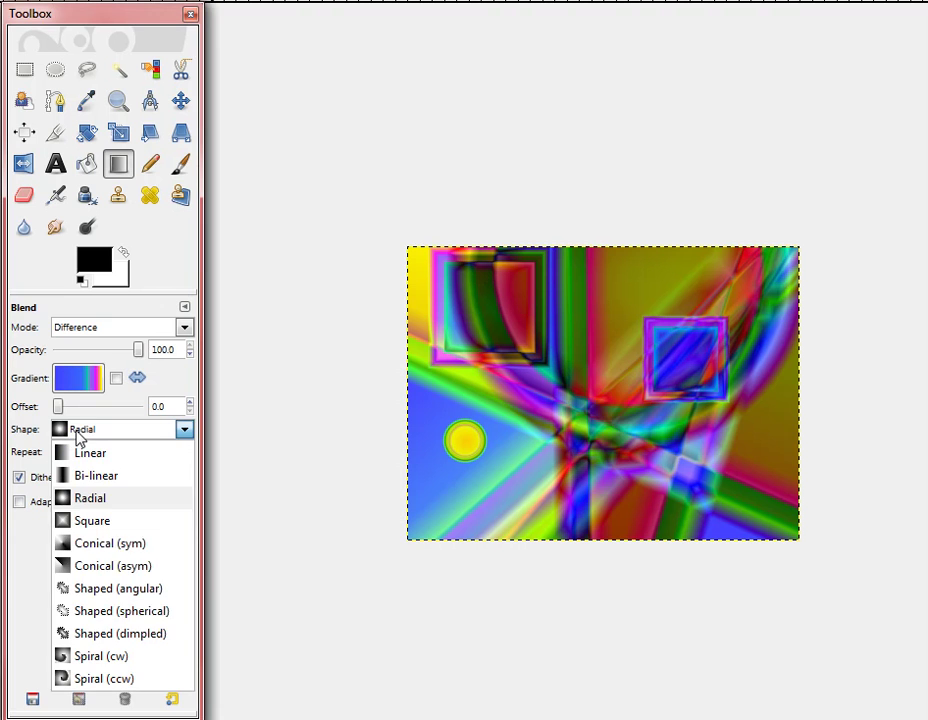
{"action": "left_click", "coordinate": [101, 656]}
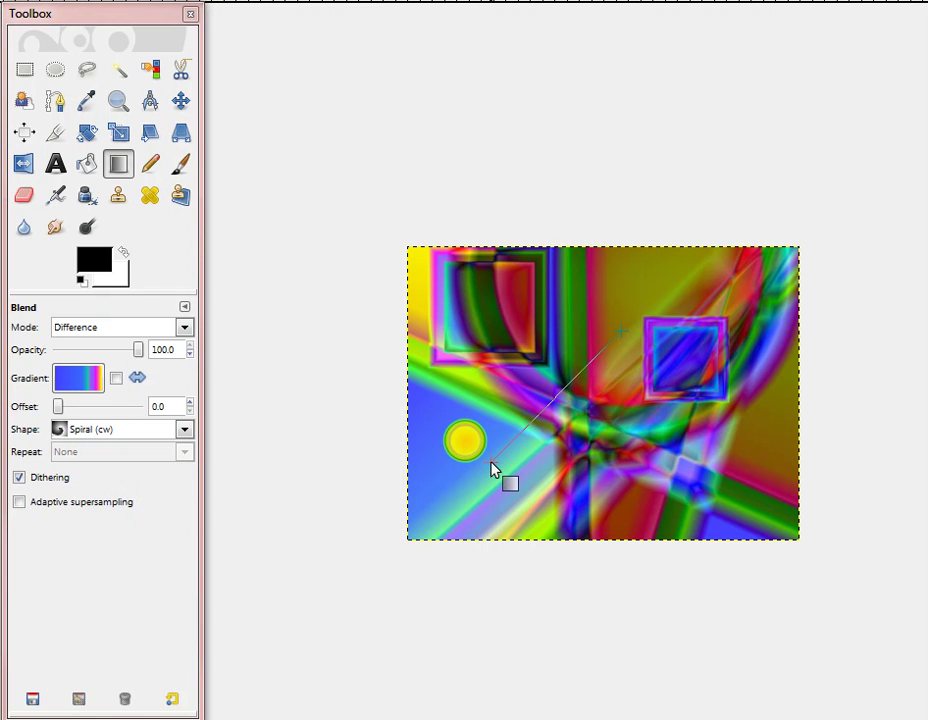
{"action": "left_click_drag", "start_coordinate": [489, 461], "coordinate": [492, 467]}
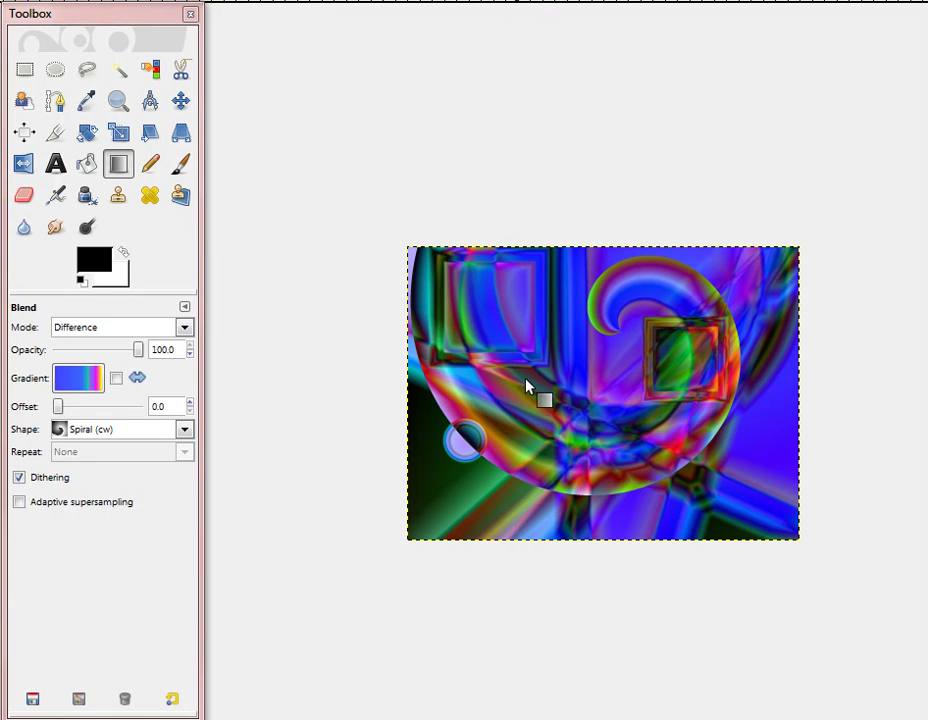
{"action": "left_click_drag", "start_coordinate": [556, 331], "coordinate": [568, 365]}
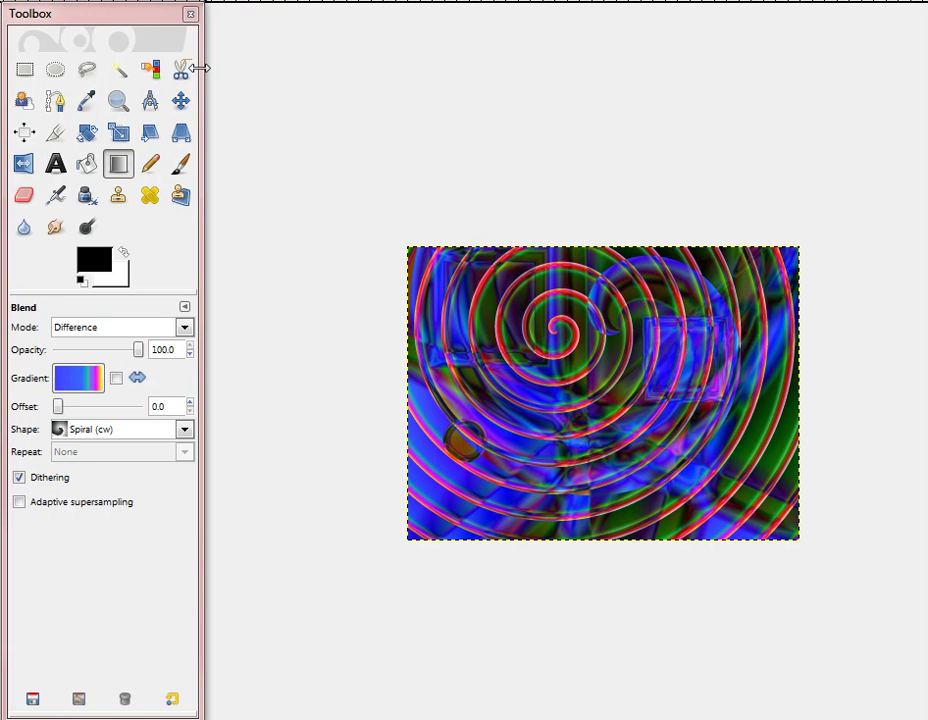
{"action": "left_click_drag", "start_coordinate": [375, 5], "coordinate": [620, 78]}
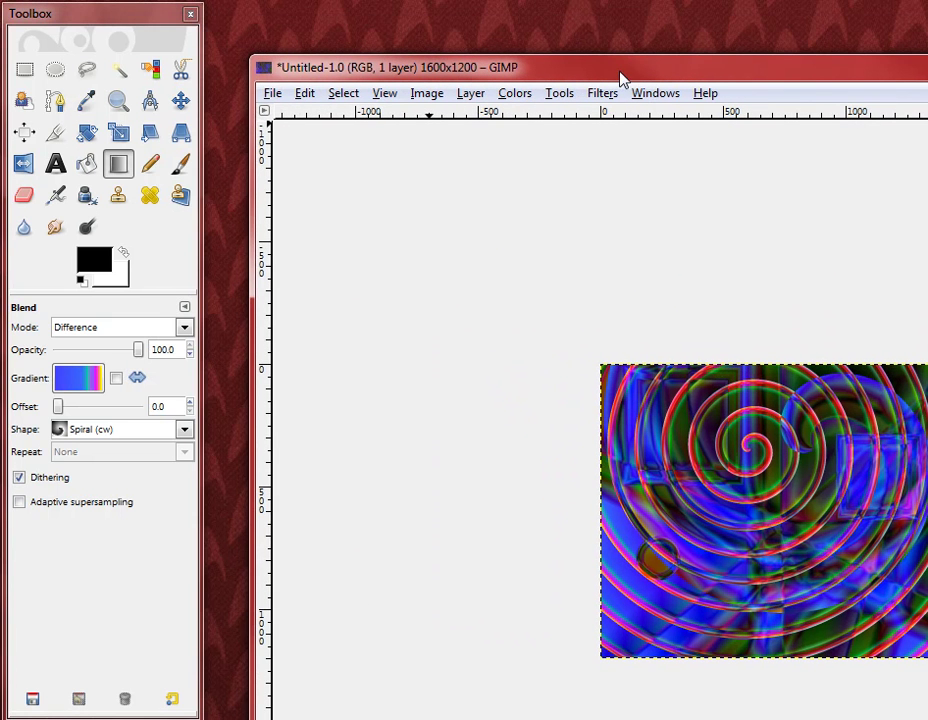
Save As desktop_1.xcf into the Pictures folder
{"action": "left_click", "coordinate": [271, 93]}
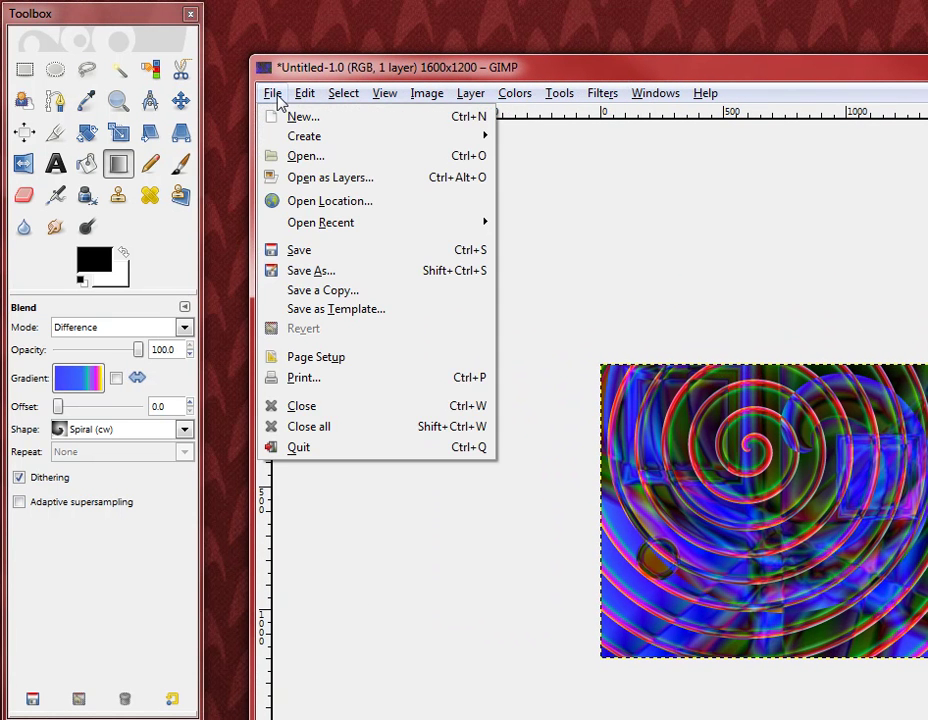
{"action": "left_click", "coordinate": [315, 273]}
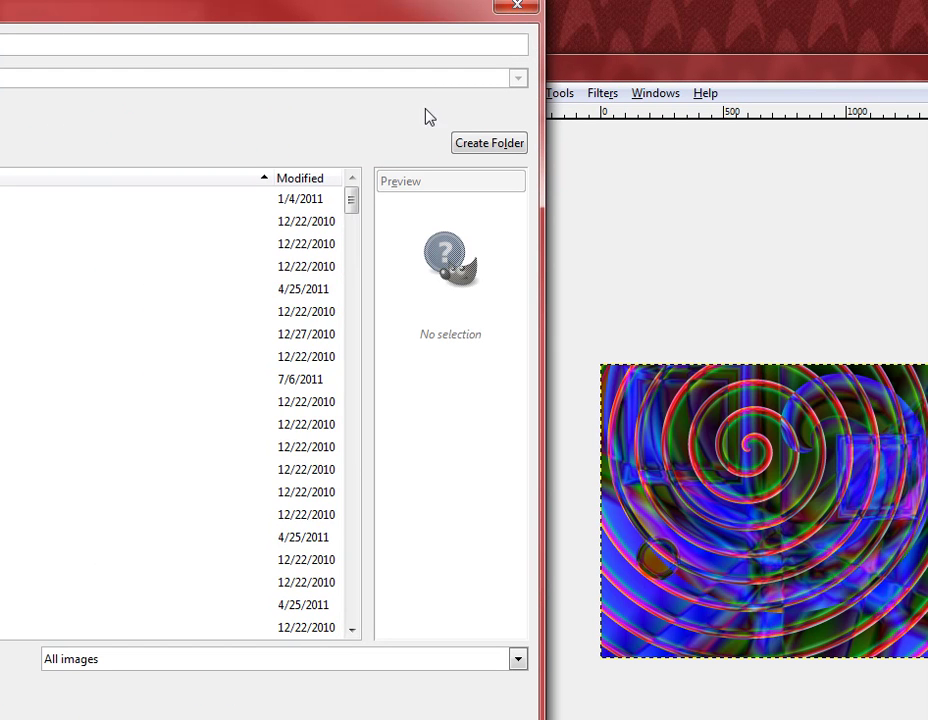
{"action": "left_click_drag", "start_coordinate": [143, 14], "coordinate": [563, 58]}
{"action": "type", "text": "deskt"}
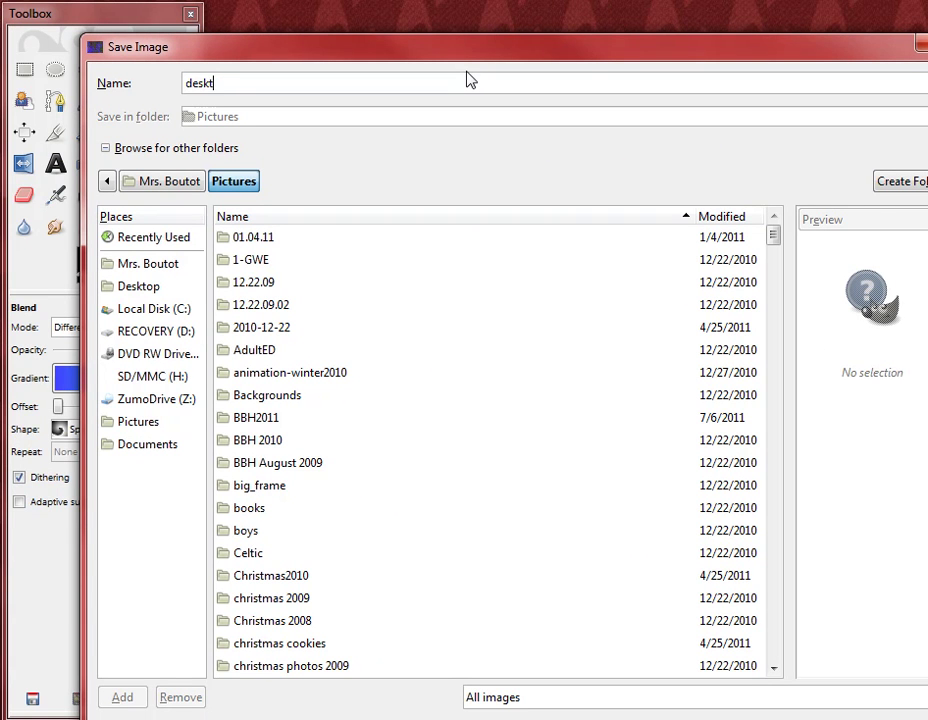
{"action": "type", "text": "op_1.xcf"}
{"action": "key", "text": "Return"}
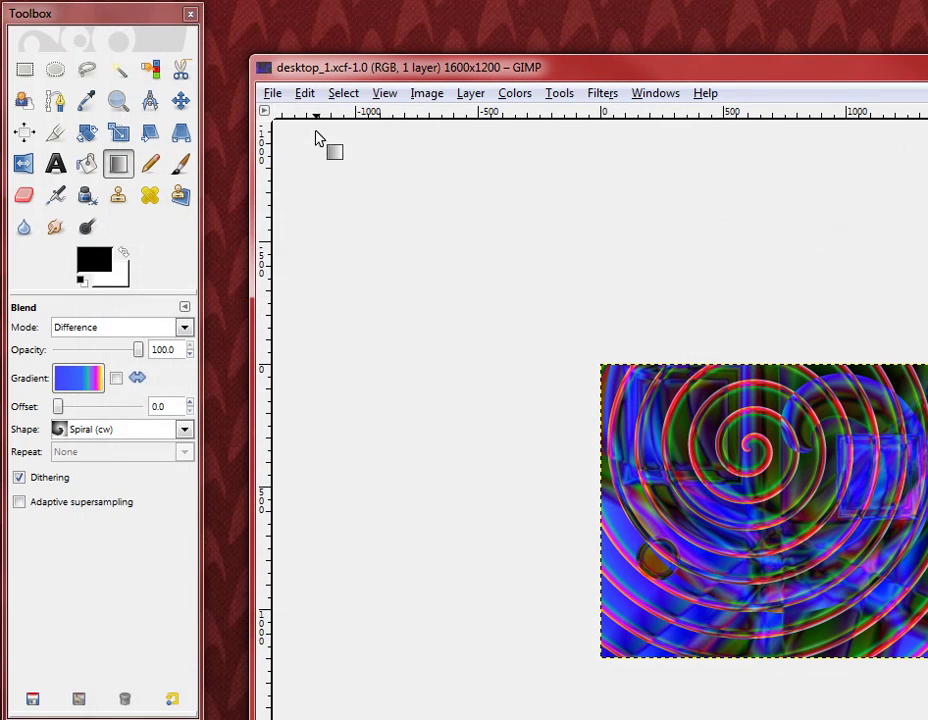
Save a copy under the name desktop_1.jpg to export it as JPEG
{"action": "left_click", "coordinate": [271, 94]}
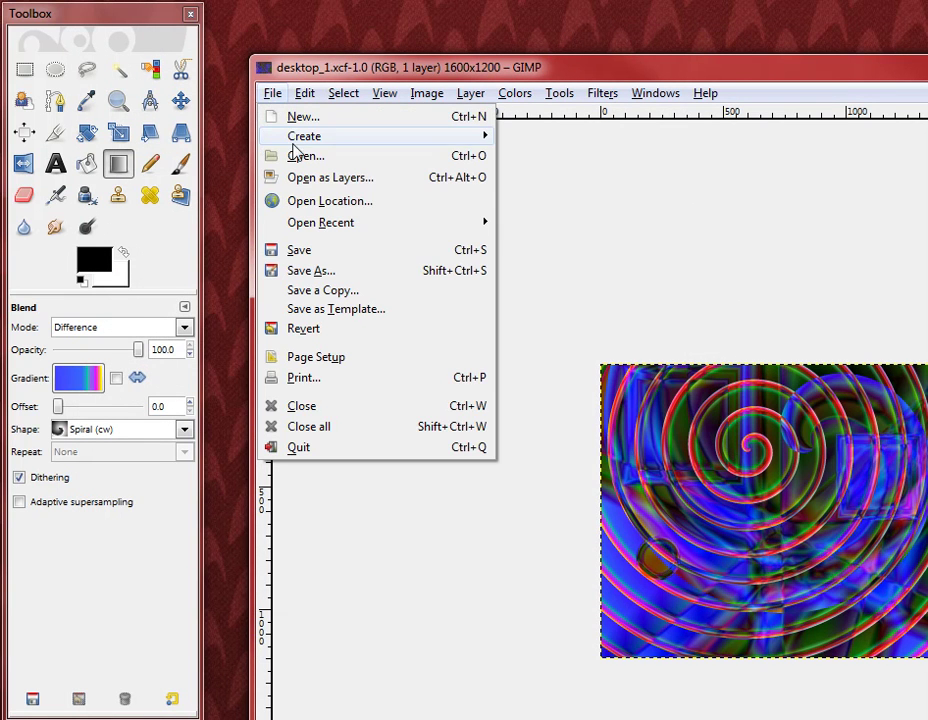
{"action": "left_click", "coordinate": [300, 271]}
{"action": "left_click", "coordinate": [275, 83]}
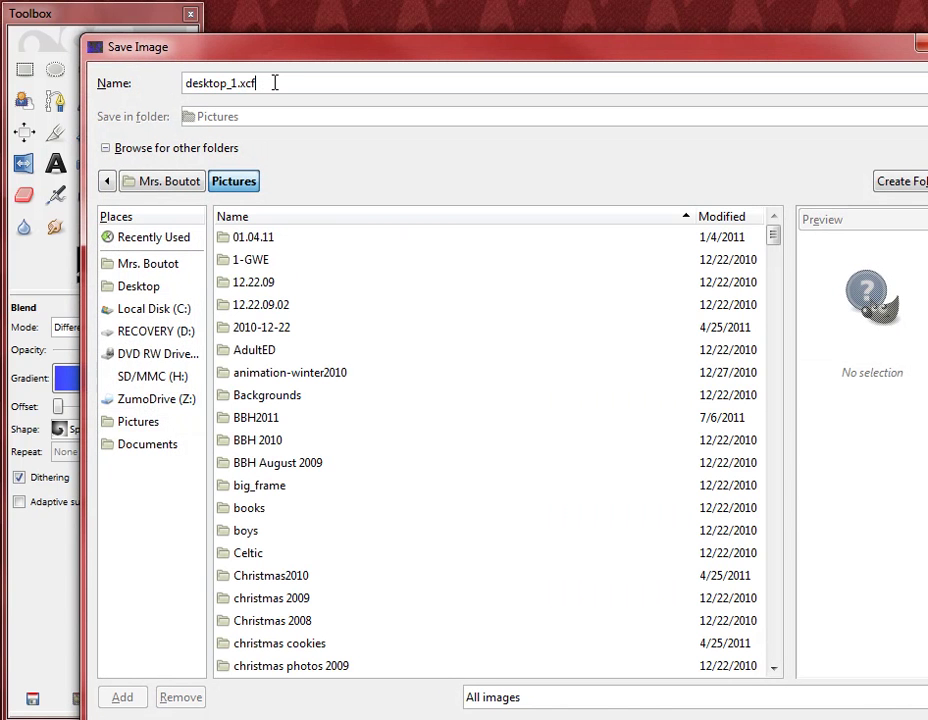
{"action": "key", "text": "BackSpace"}
{"action": "key", "text": "BackSpace"}
{"action": "key", "text": "BackSpace"}
{"action": "type", "text": "jpg"}
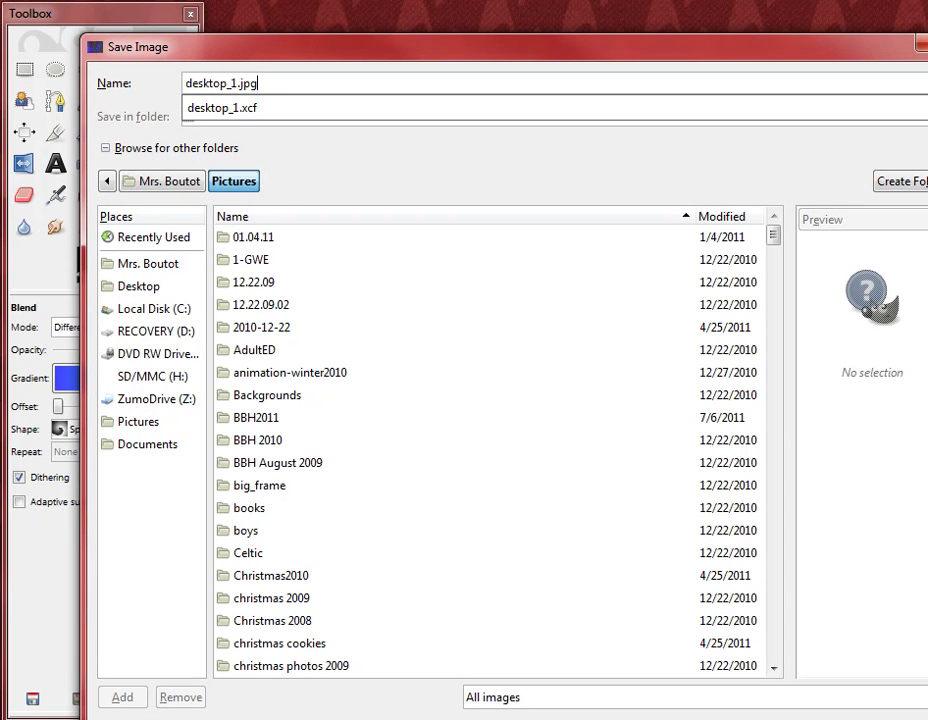
{"action": "key", "text": "Return"}
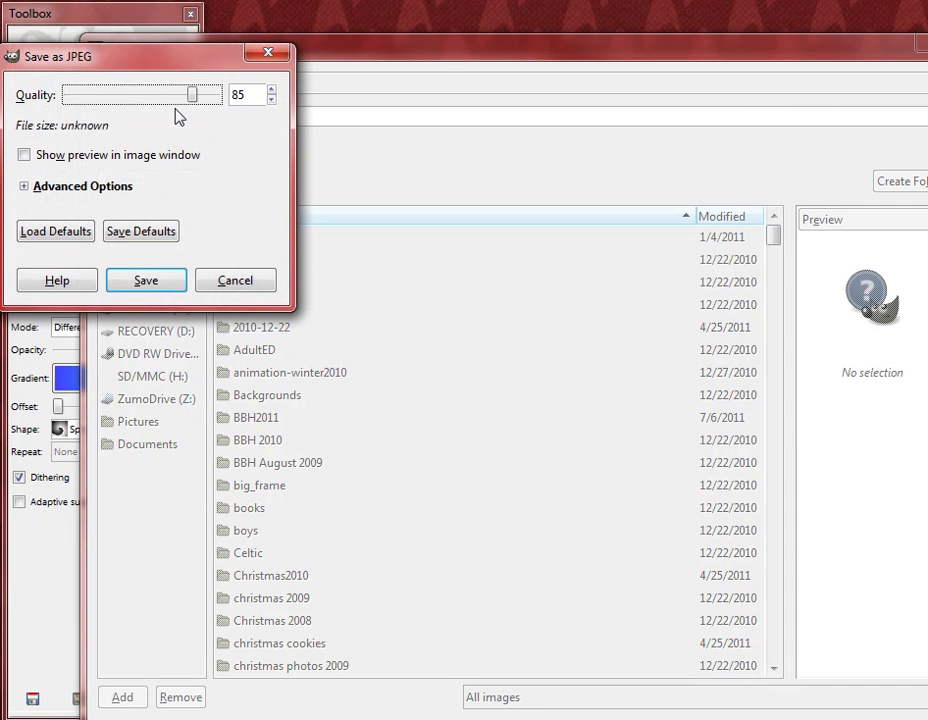
Set the JPEG quality to 100 and save the file
{"action": "left_click_drag", "start_coordinate": [145, 58], "coordinate": [293, 98]}
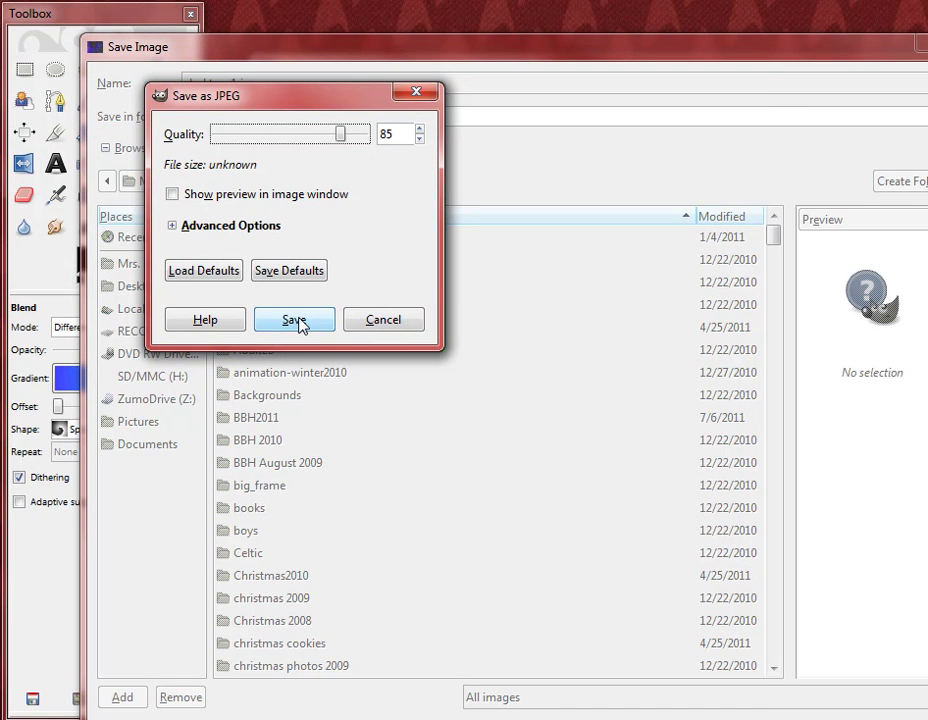
{"action": "left_click_drag", "start_coordinate": [340, 134], "coordinate": [370, 136]}
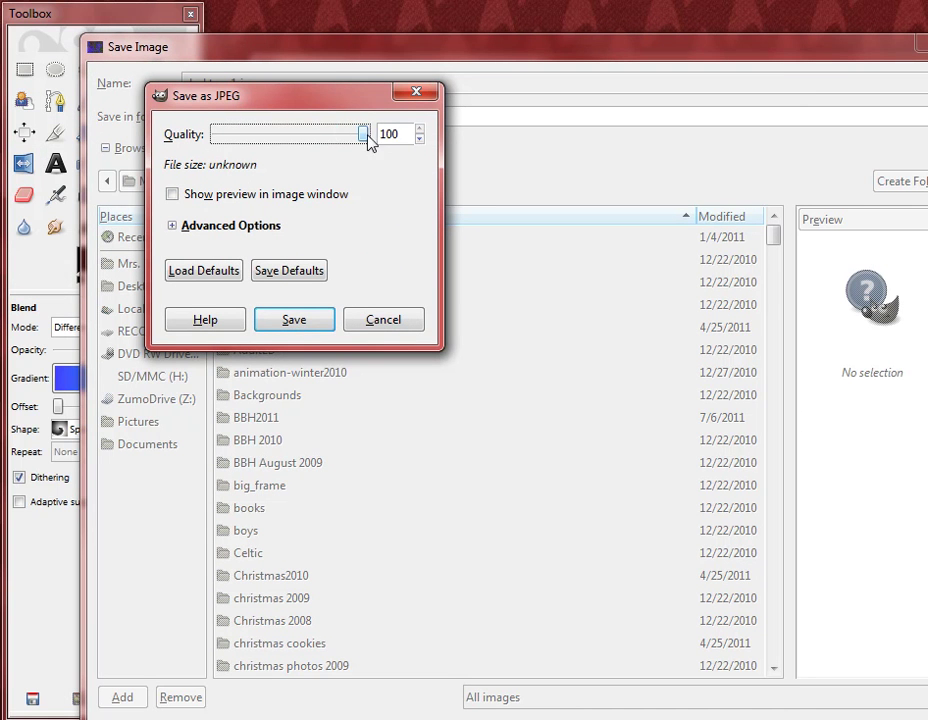
{"action": "left_click", "coordinate": [314, 321]}
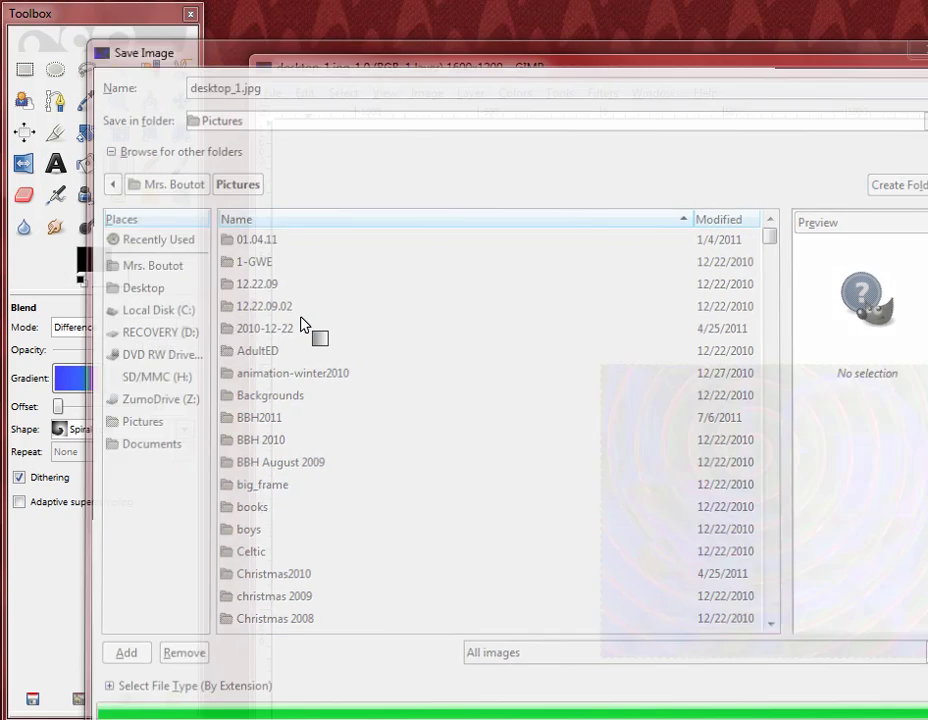